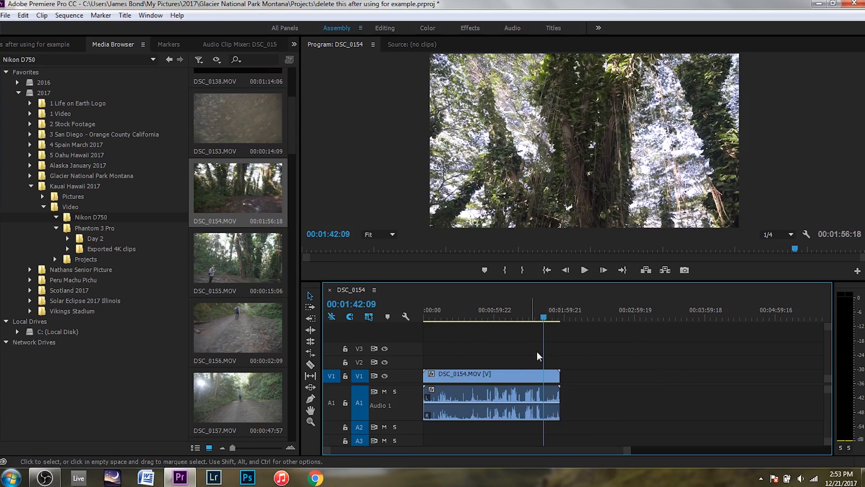
Step: Save the project, play the end of DSC_0154 and check the Windows volume mixer
key(ctrl+s)
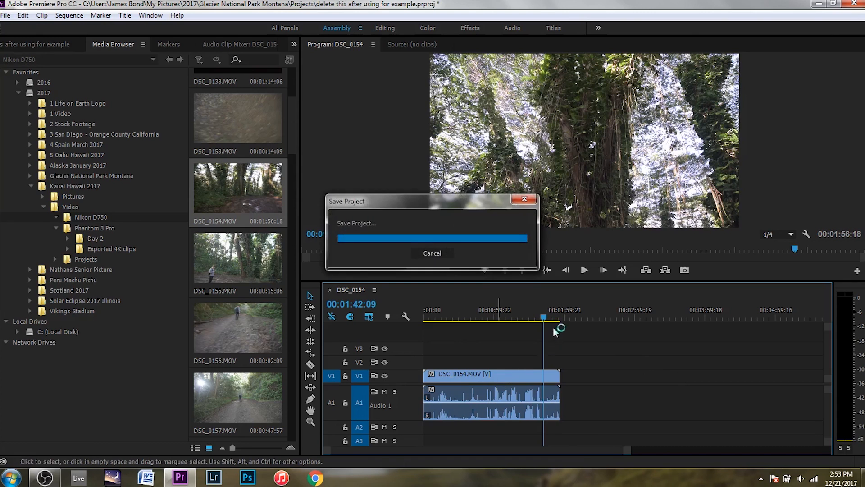
key(space)
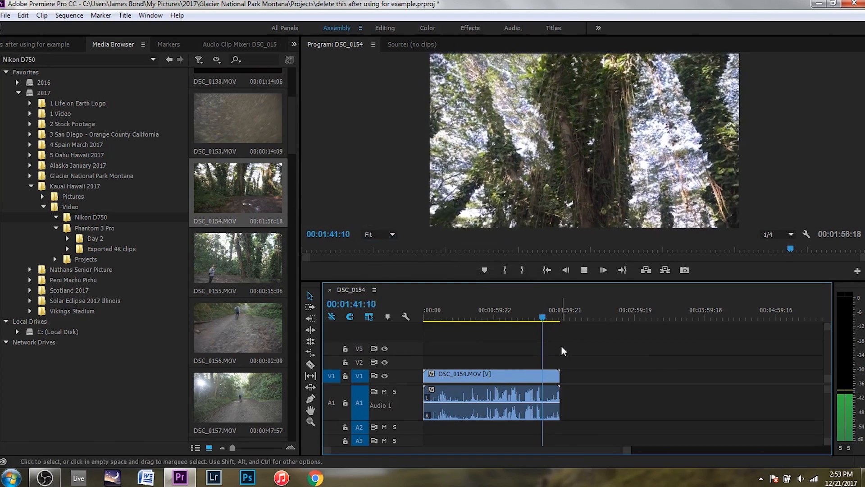
click(786, 478)
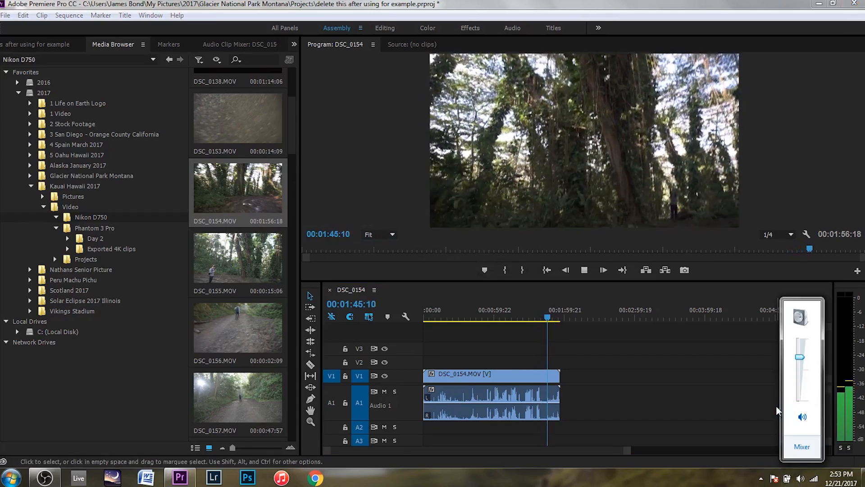
scroll(777, 410, up, 2)
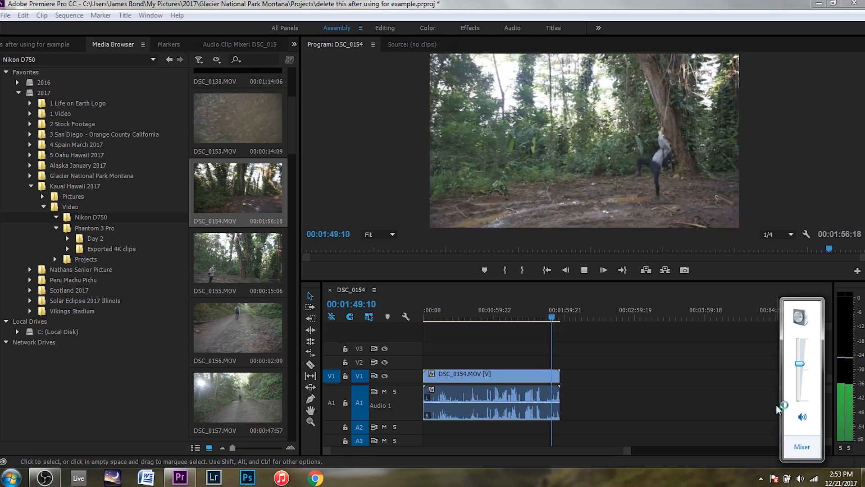
click(592, 395)
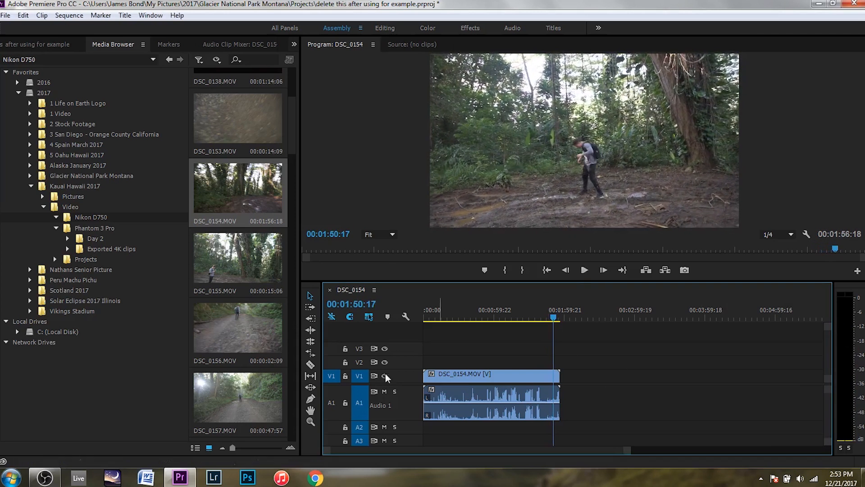
mouse_move(238, 186)
mouse_down()
mouse_move(578, 380)
mouse_move(567, 382)
mouse_up()
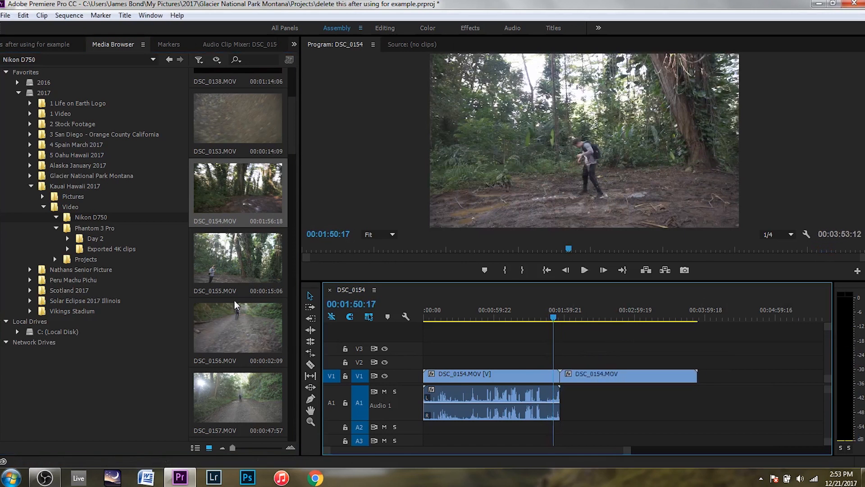
drag(594, 317, 677, 319)
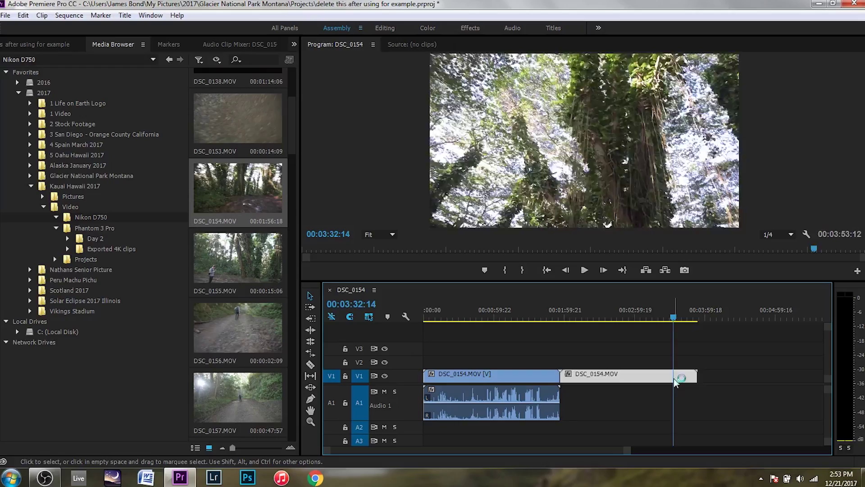
key(Delete)
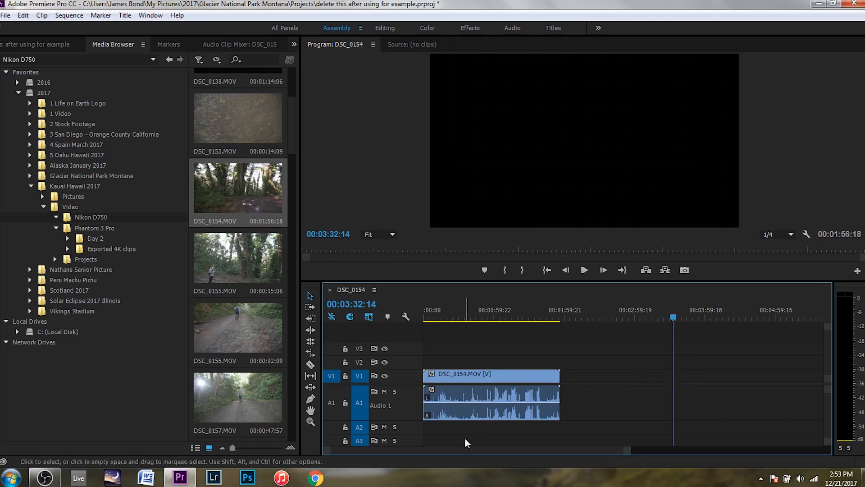
click(333, 401)
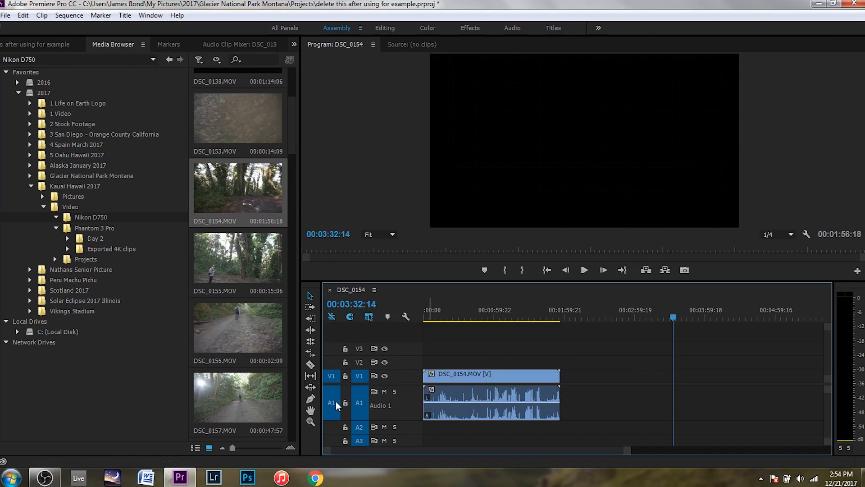
drag(492, 373, 648, 374)
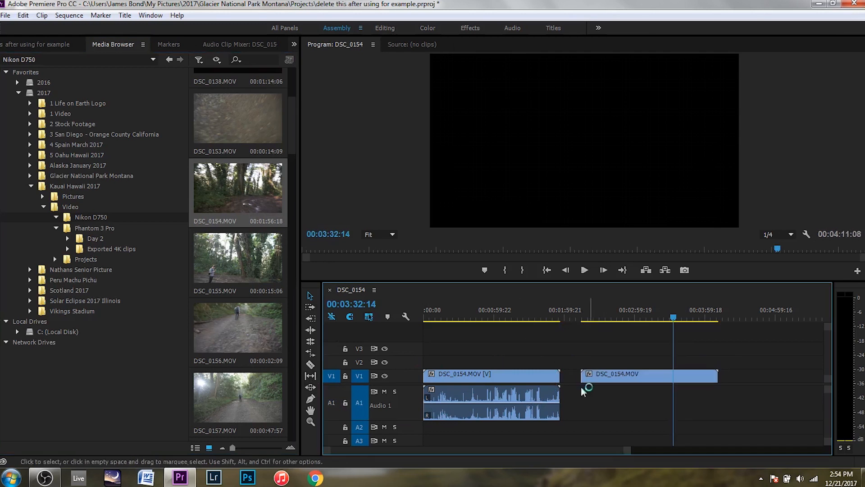
key(ctrl+z)
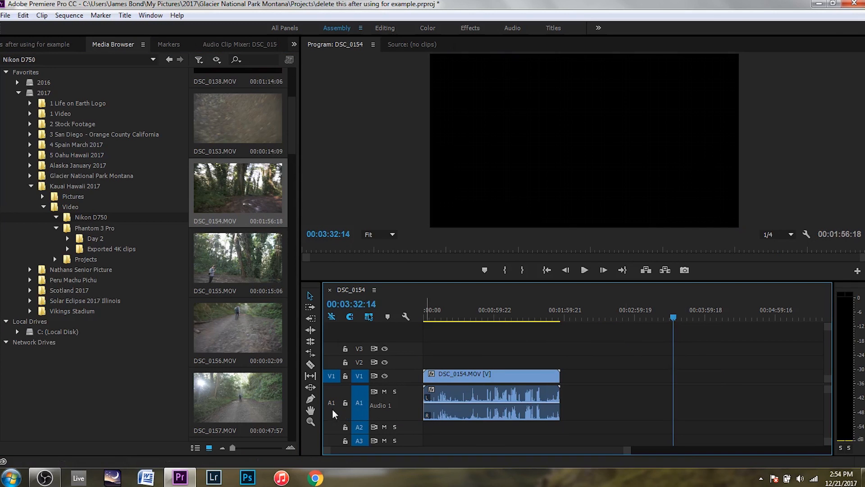
click(331, 403)
Step: Drag a second DSC_0154.MOV with audio after the first clip and play it back
mouse_move(238, 190)
mouse_down()
mouse_move(582, 383)
mouse_move(568, 382)
mouse_up()
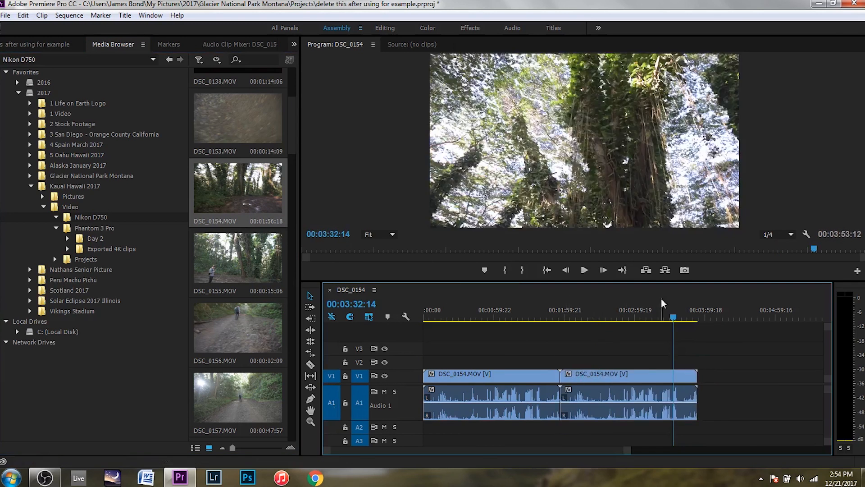
key(space)
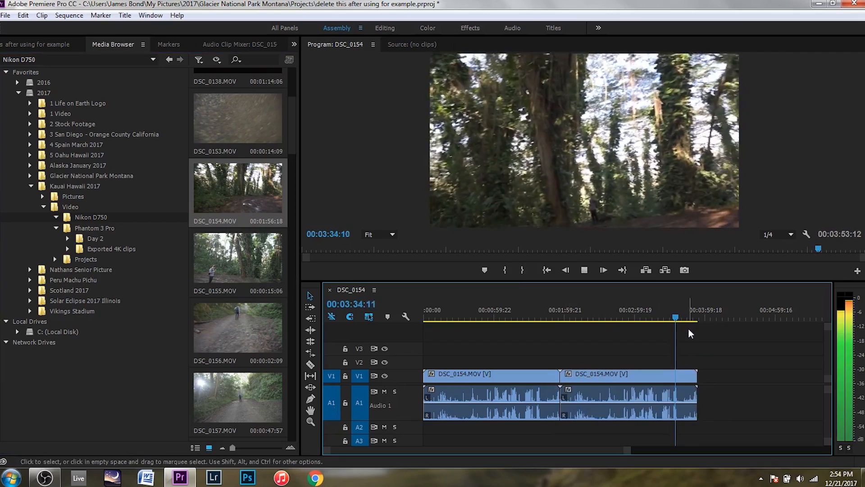
click(685, 323)
key(space)
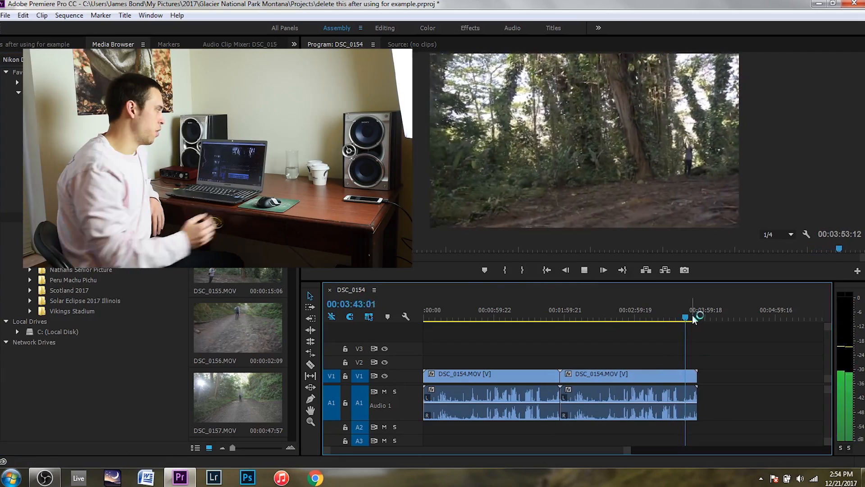